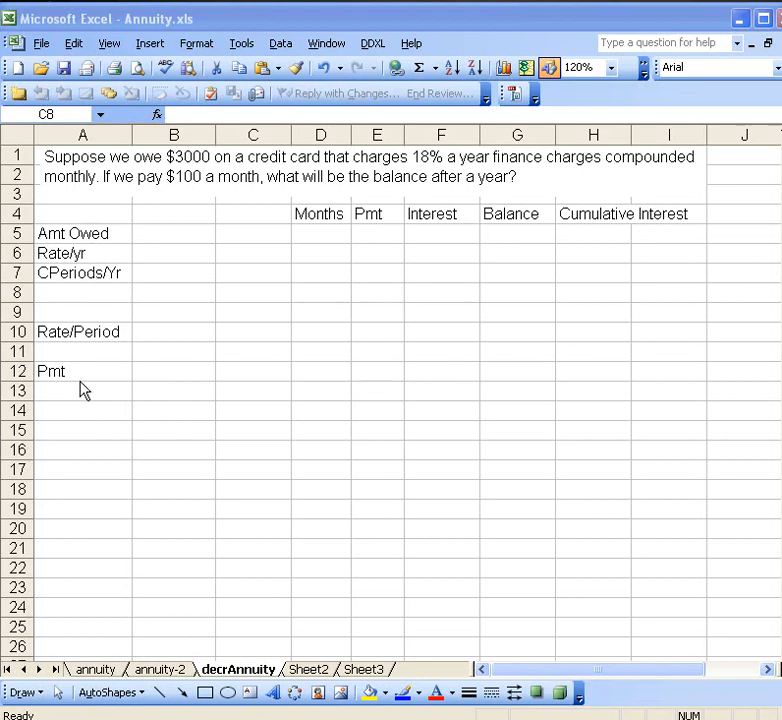
Step: Enter 3000 as the amount owed, .18 as the yearly rate and 12 as the compounding periods in B5 through B7
click(177, 232)
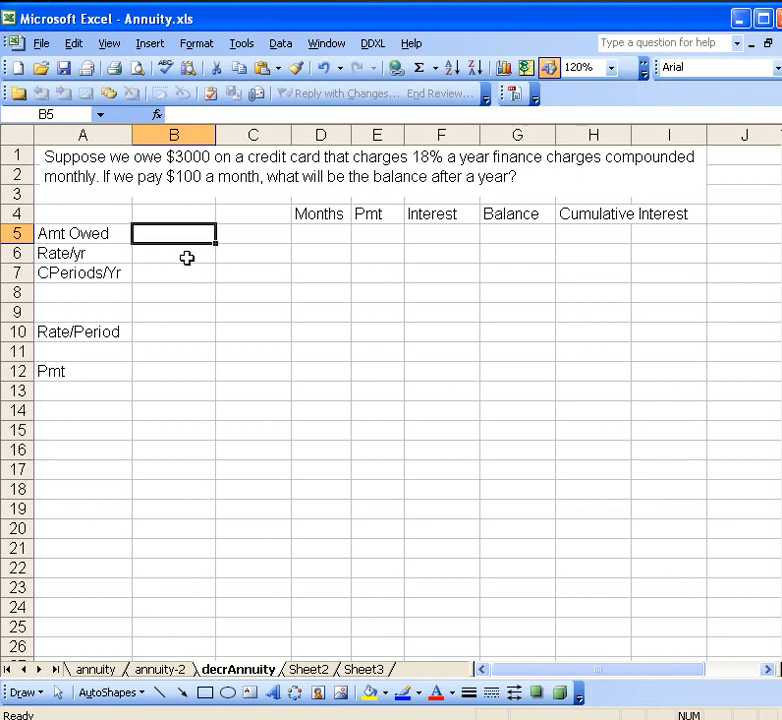
text(3000)
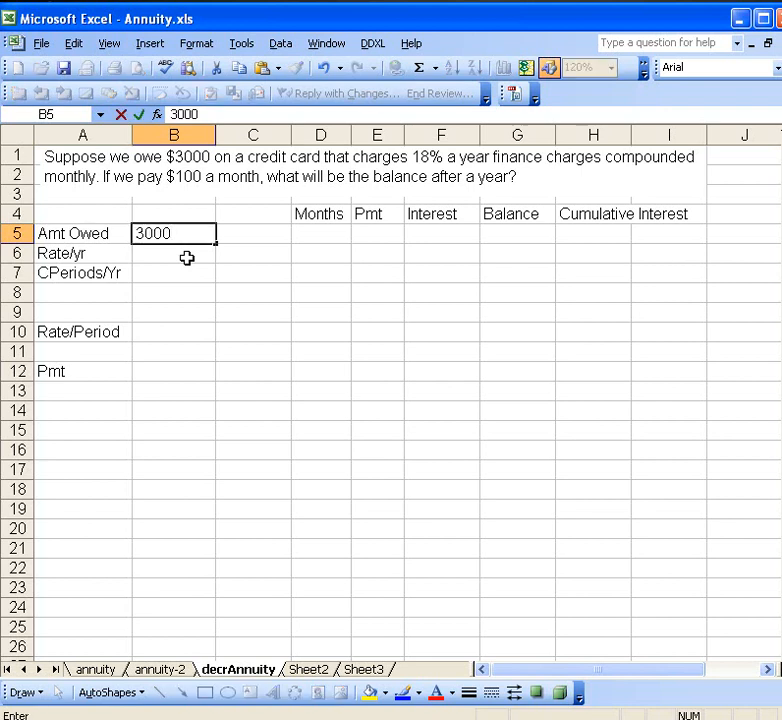
key(Return)
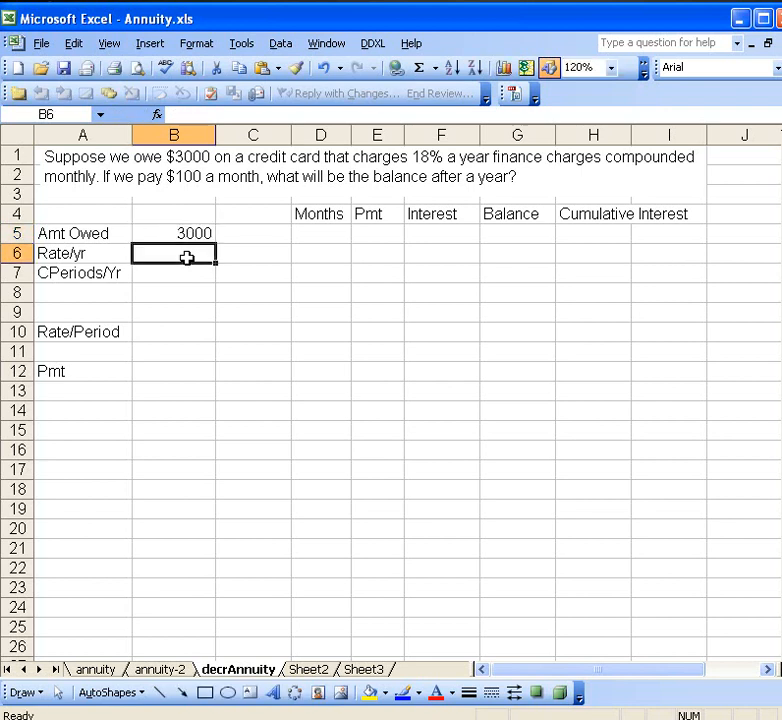
text(18)
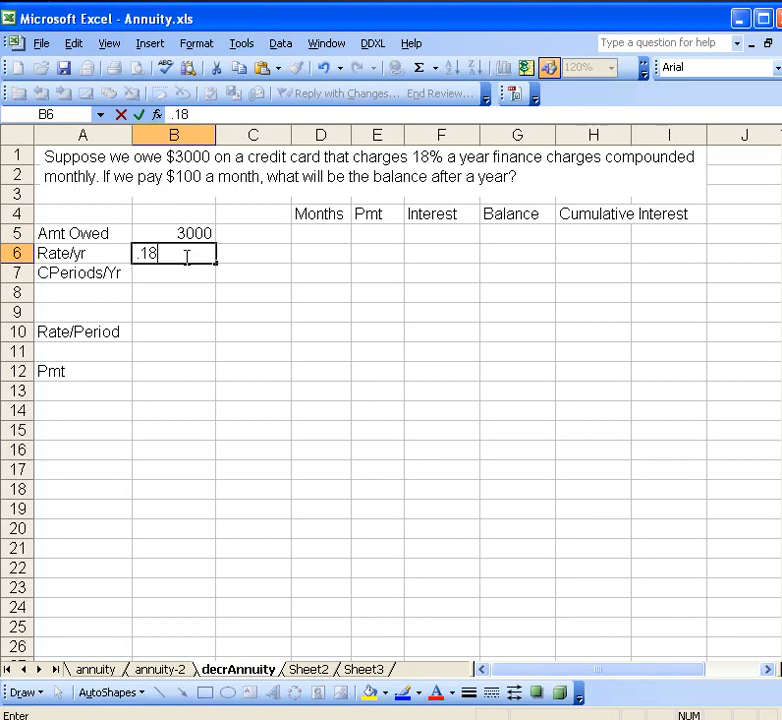
key(Return)
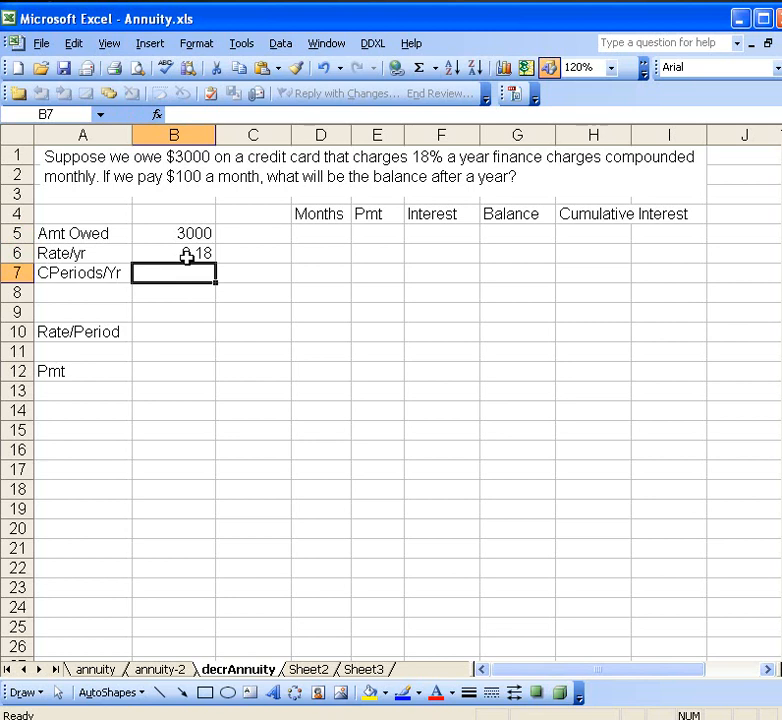
text(12)
key(Return)
Step: Calculate the rate per period in B10 with the formula =B6/B7
key(Return)
key(Return)
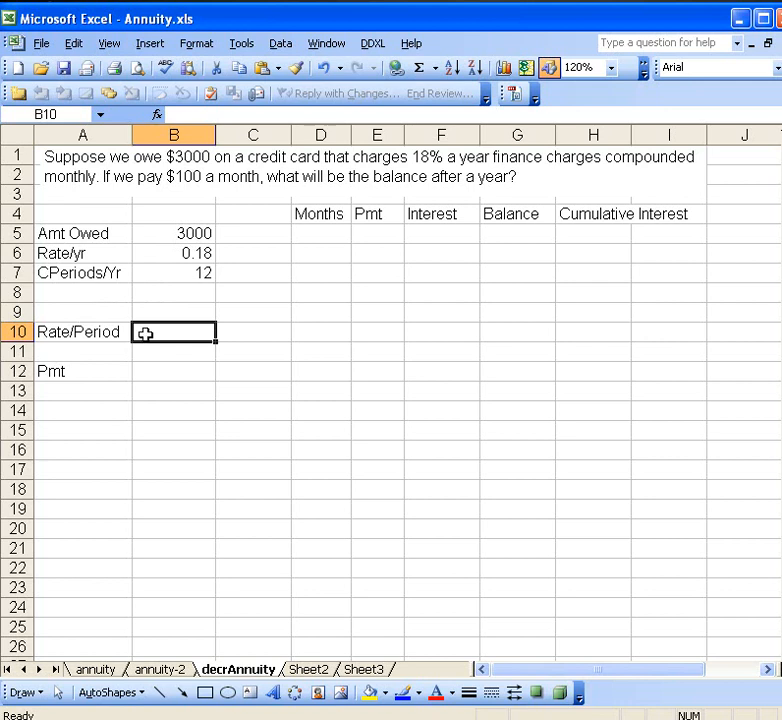
text(=)
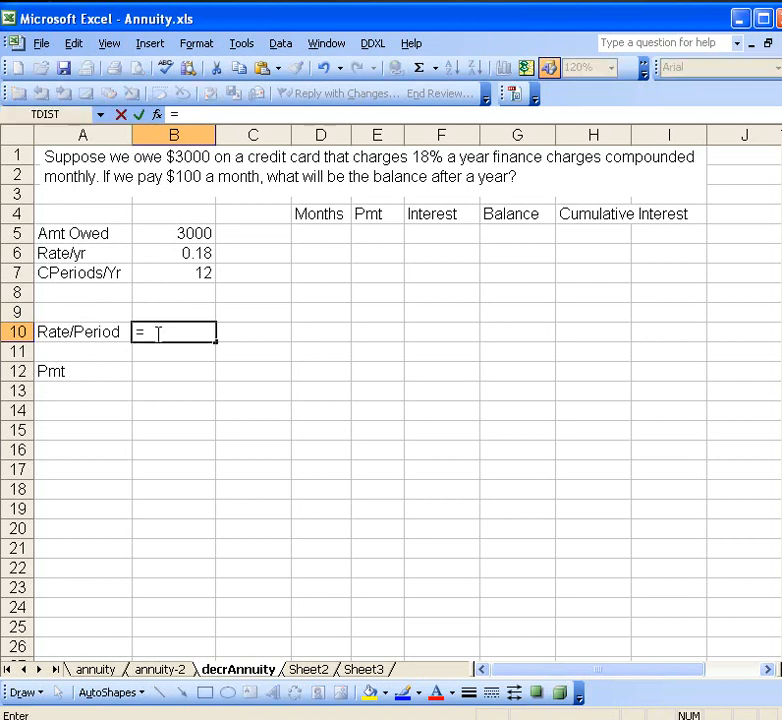
click(198, 254)
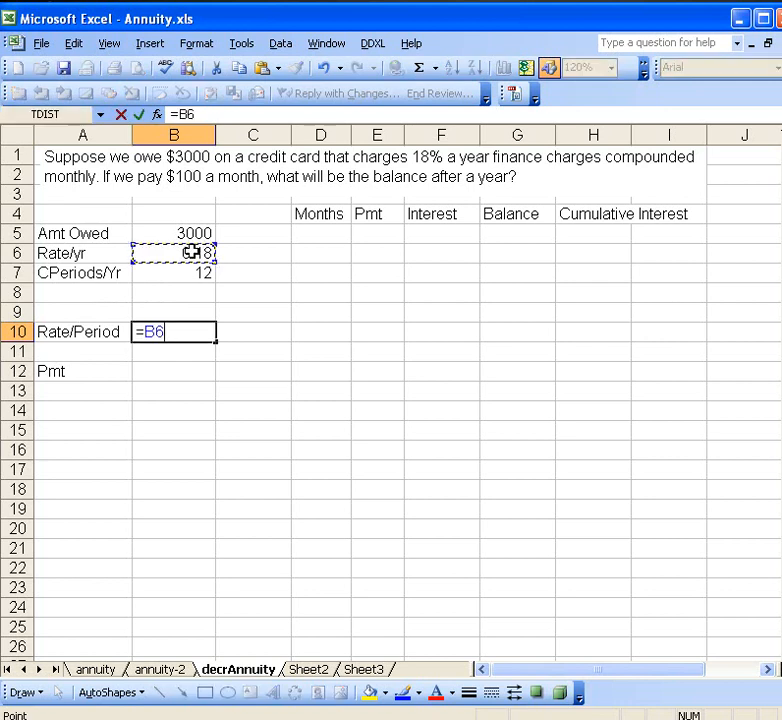
text(/)
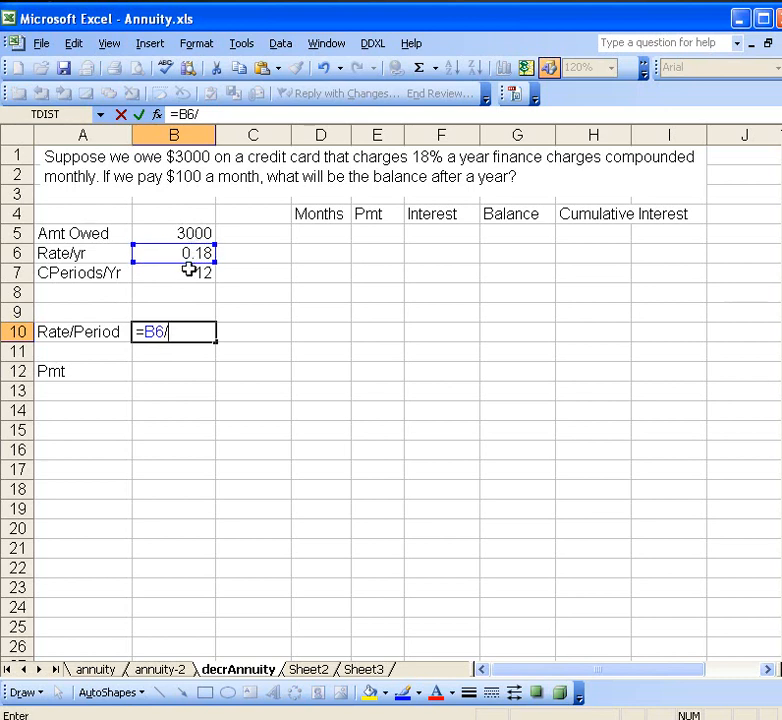
click(181, 272)
key(Return)
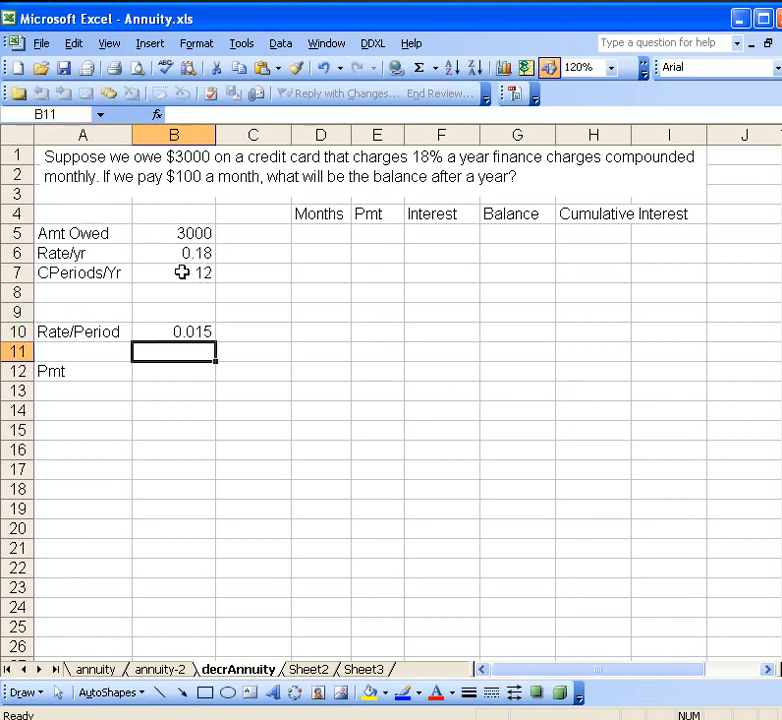
Step: Enter 100 as the payment amount in B12
key(Down)
key(Down)
key(Up)
text(100)
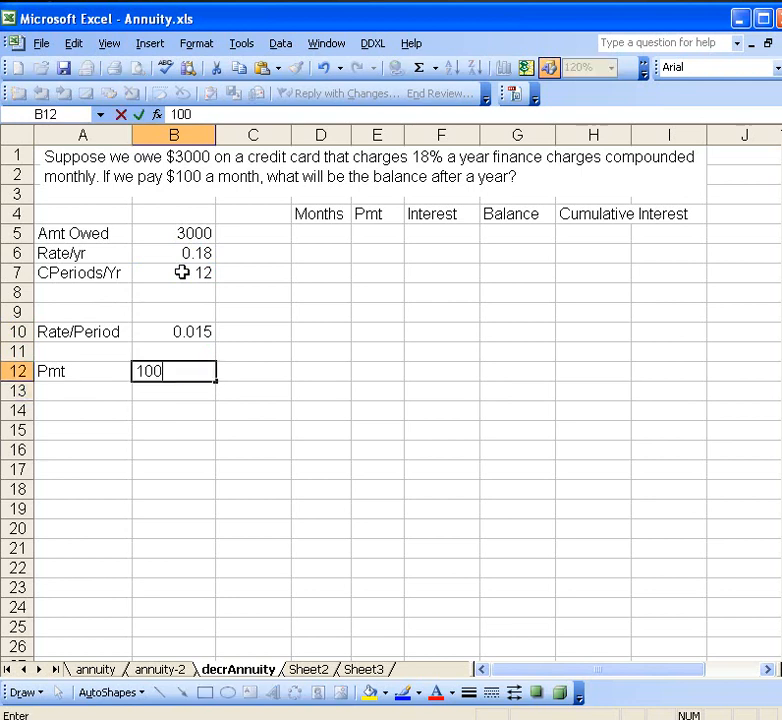
key(Return)
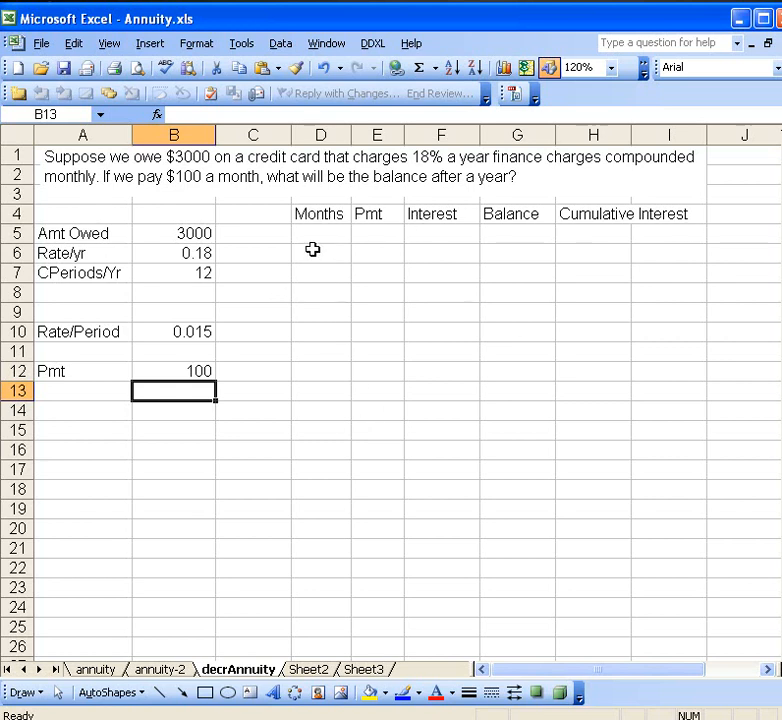
Step: Link the starting balance in G5 to the amount owed with the formula =B5
click(511, 238)
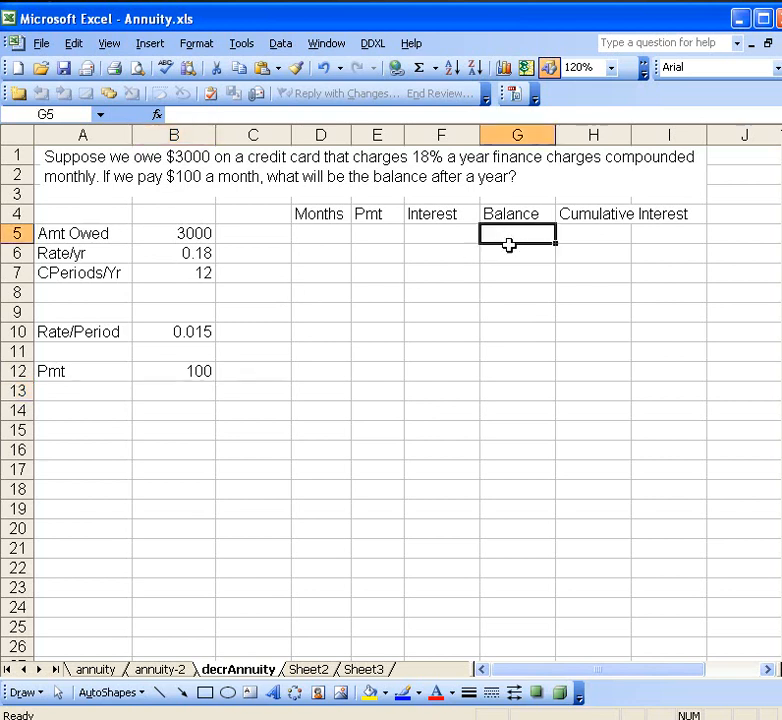
text(=)
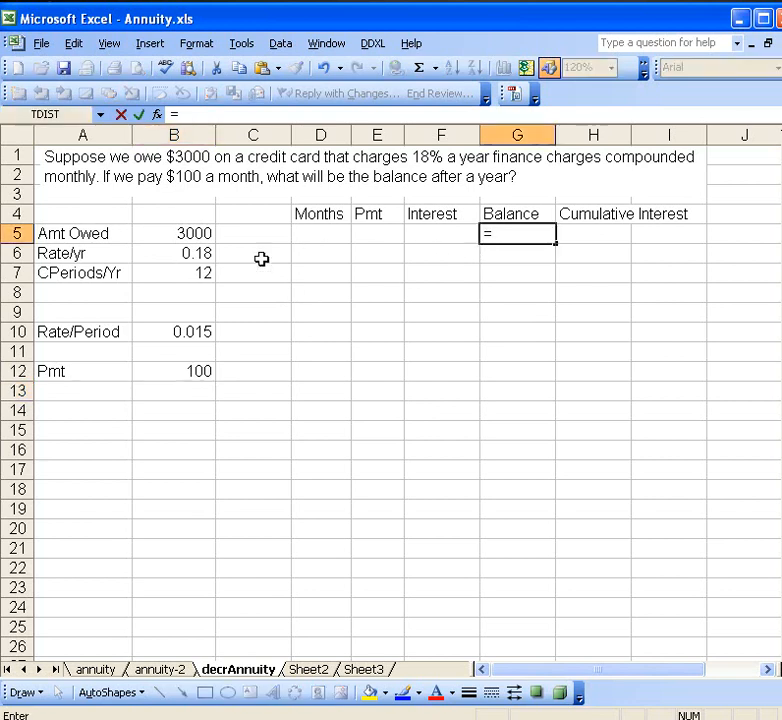
click(188, 236)
key(Return)
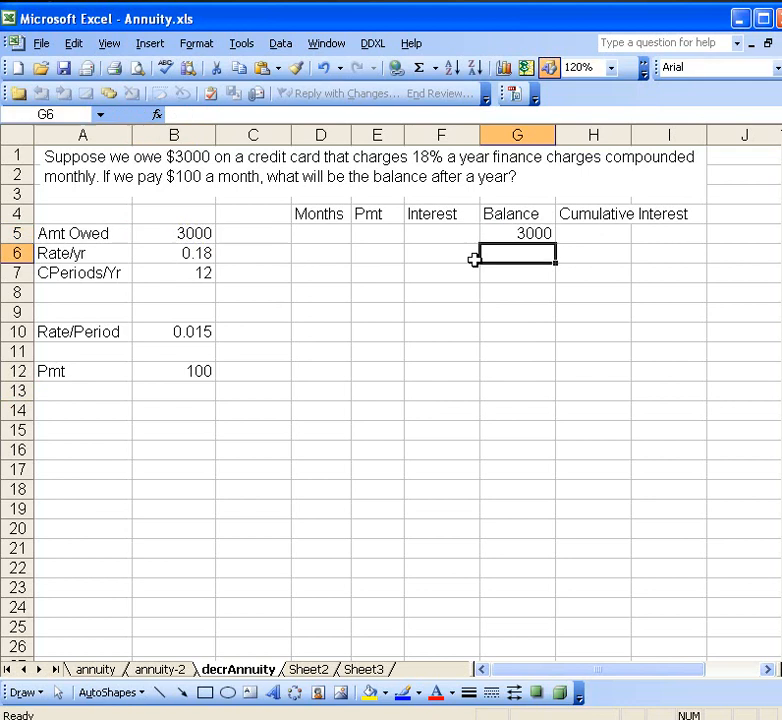
Step: Number the Months column from D6 downward with a linear fill series starting at 1, with step value 1 and stop value 12
click(320, 253)
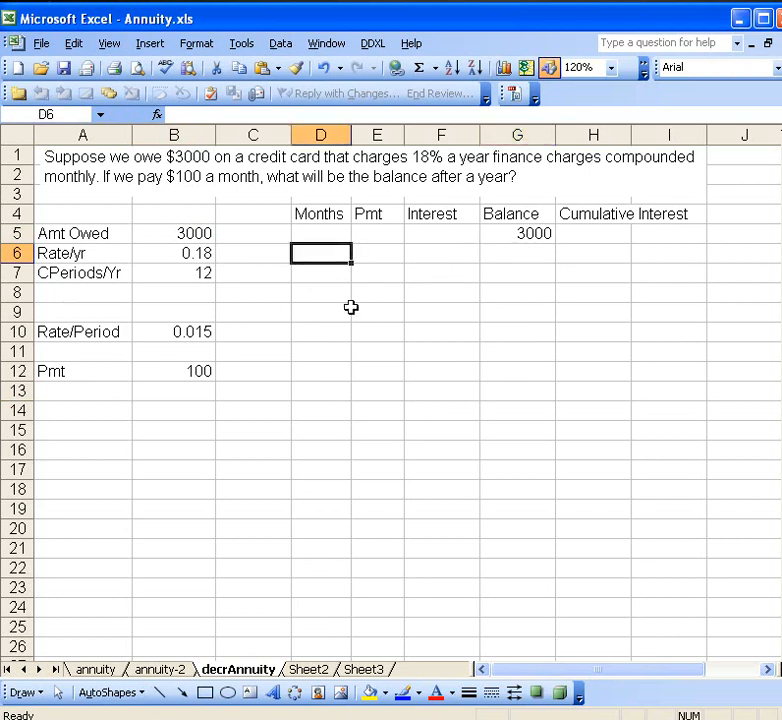
text(1)
key(Return)
key(Up)
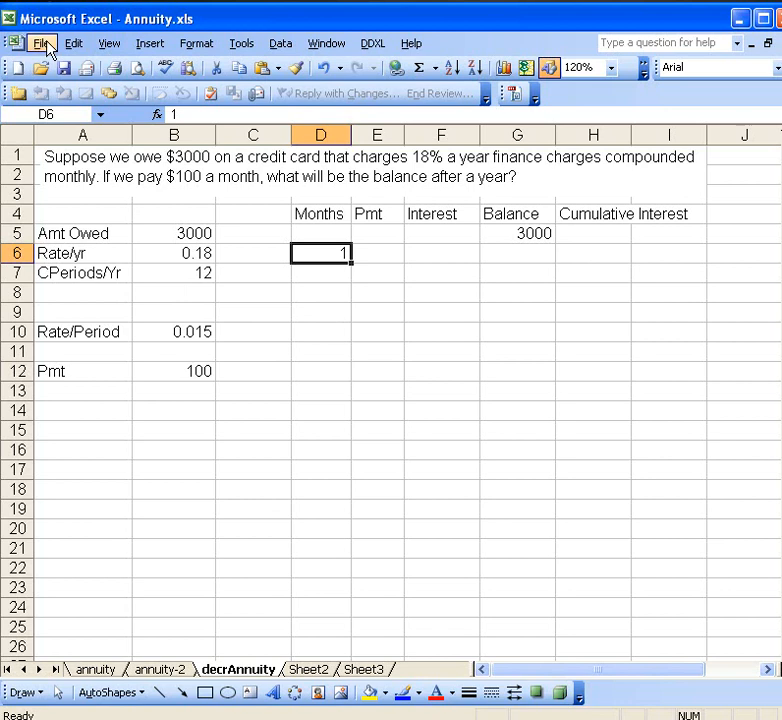
click(76, 45)
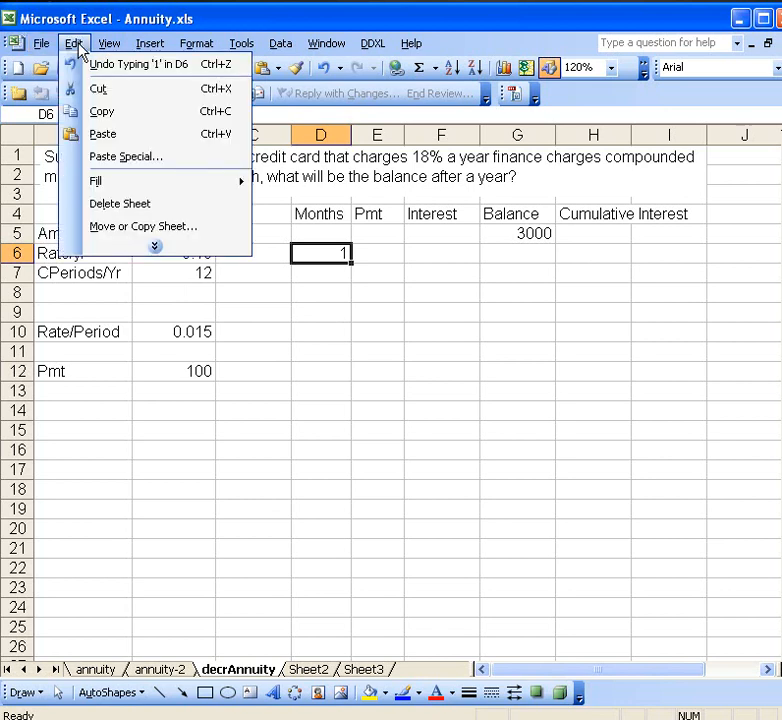
mouse_move(96, 187)
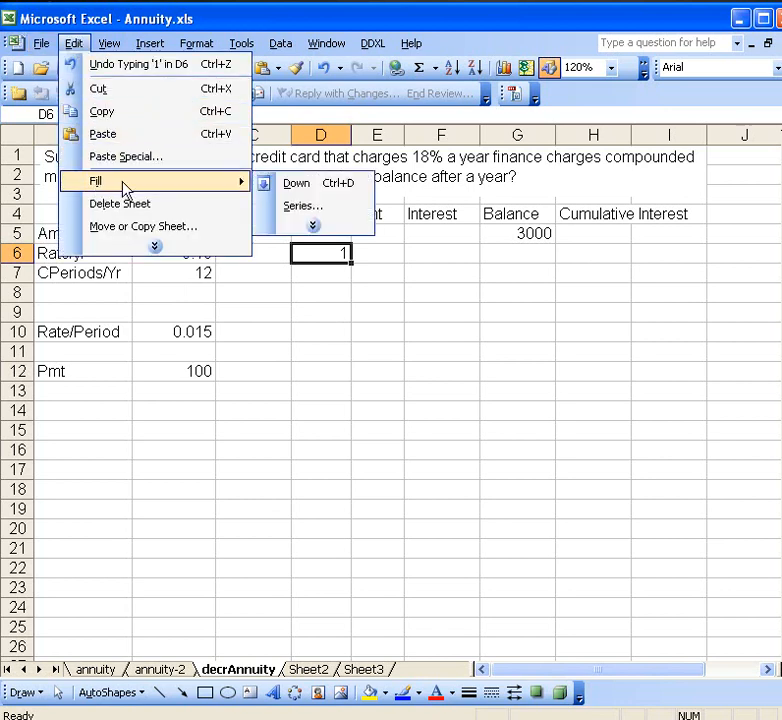
click(303, 207)
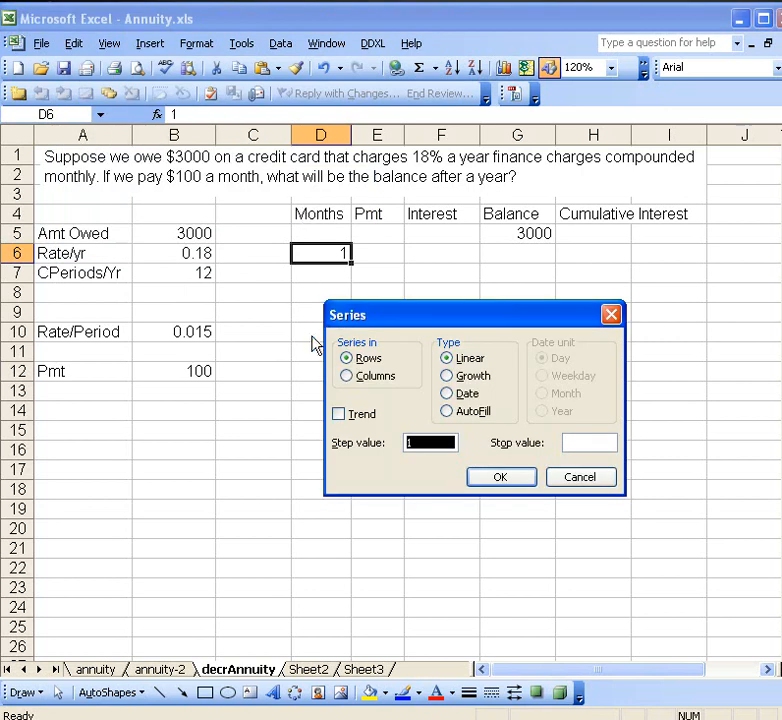
click(353, 376)
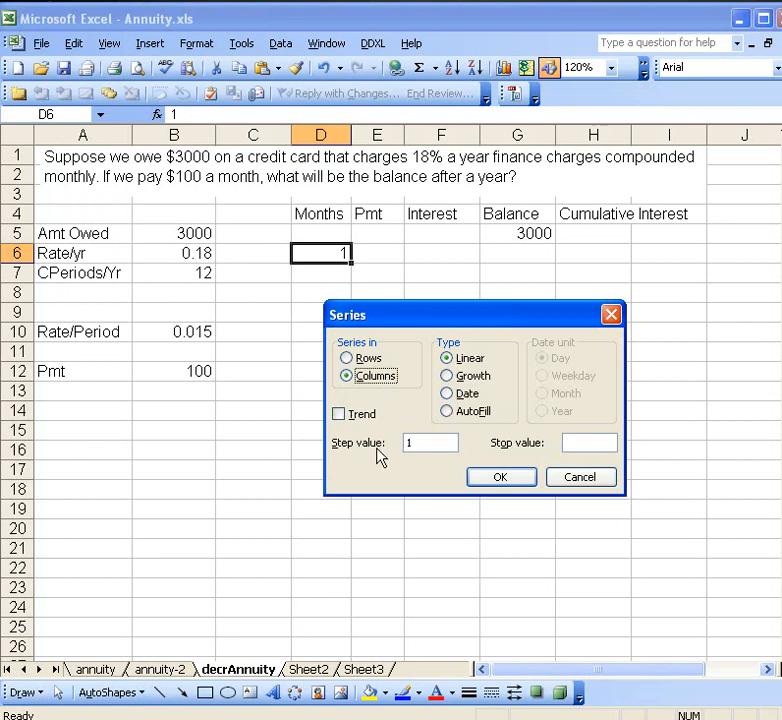
click(572, 442)
text(12)
click(497, 484)
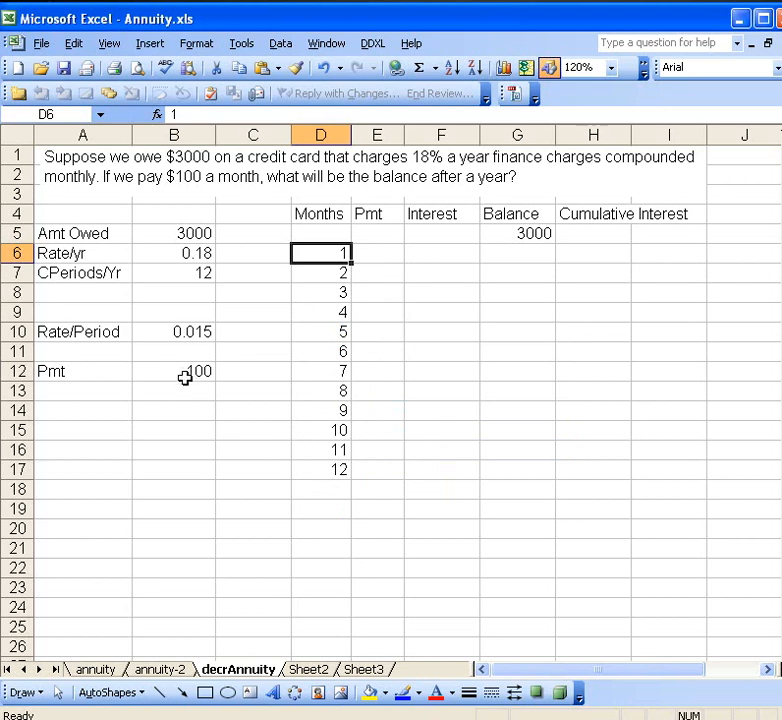
Step: Reference the payment amount in E6 with the absolute formula =$B$12
click(387, 252)
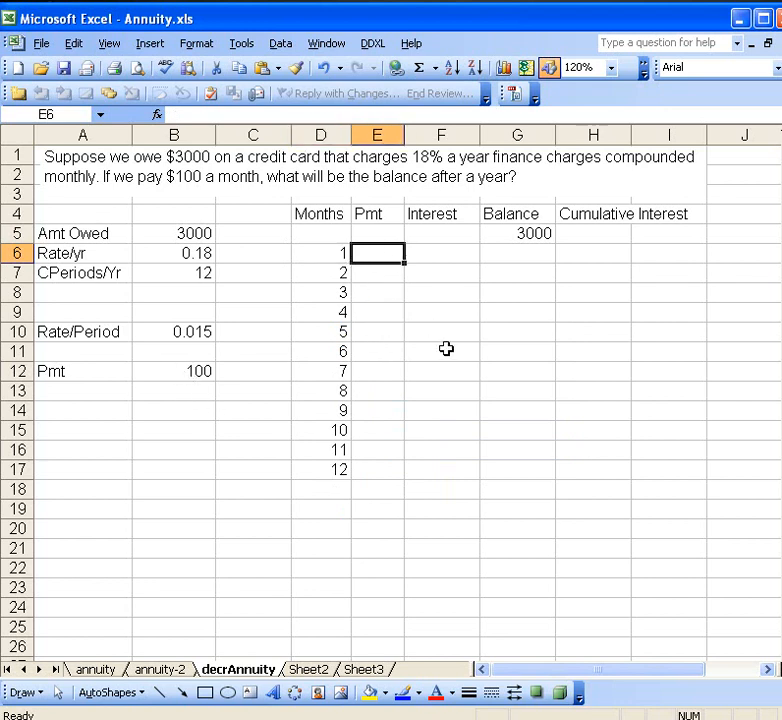
text(=)
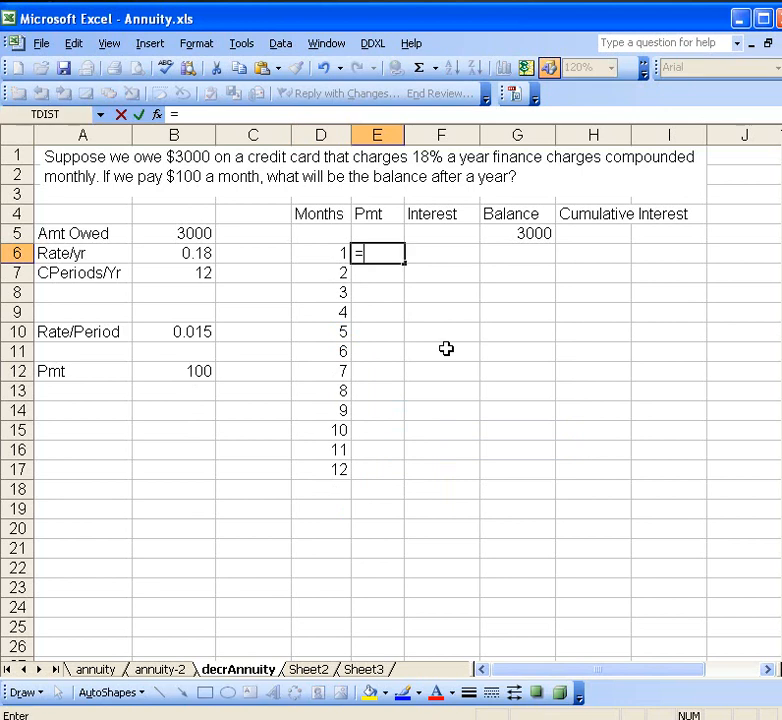
click(175, 371)
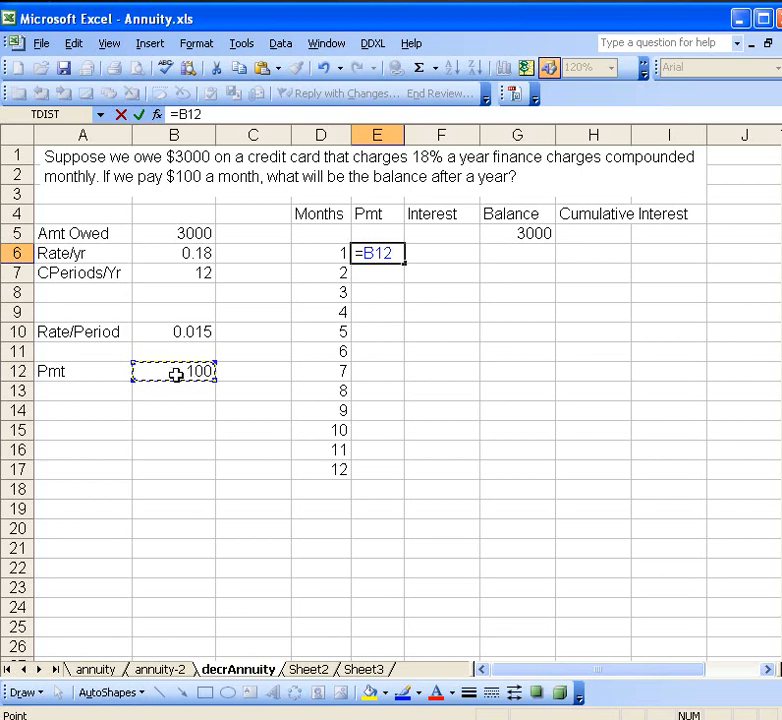
key(F4)
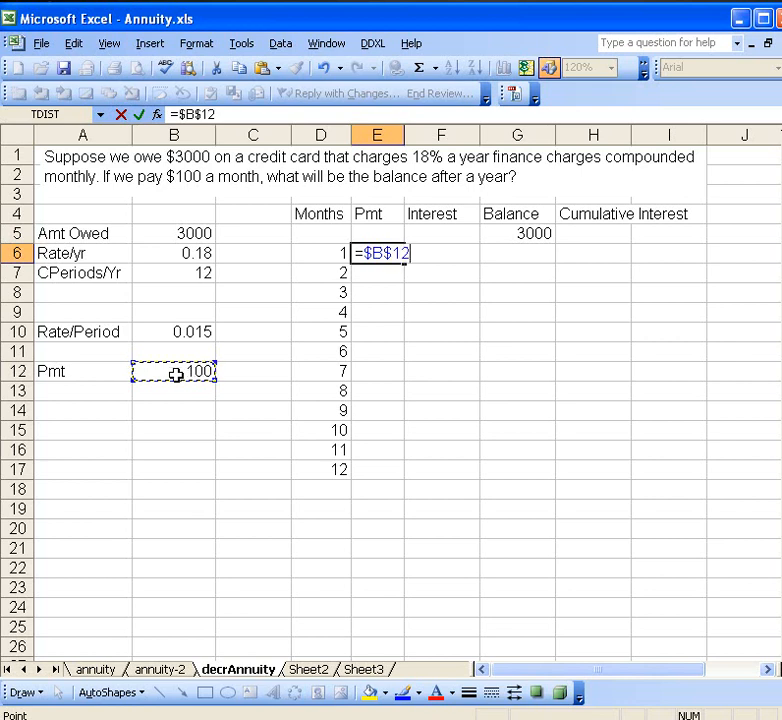
key(Return)
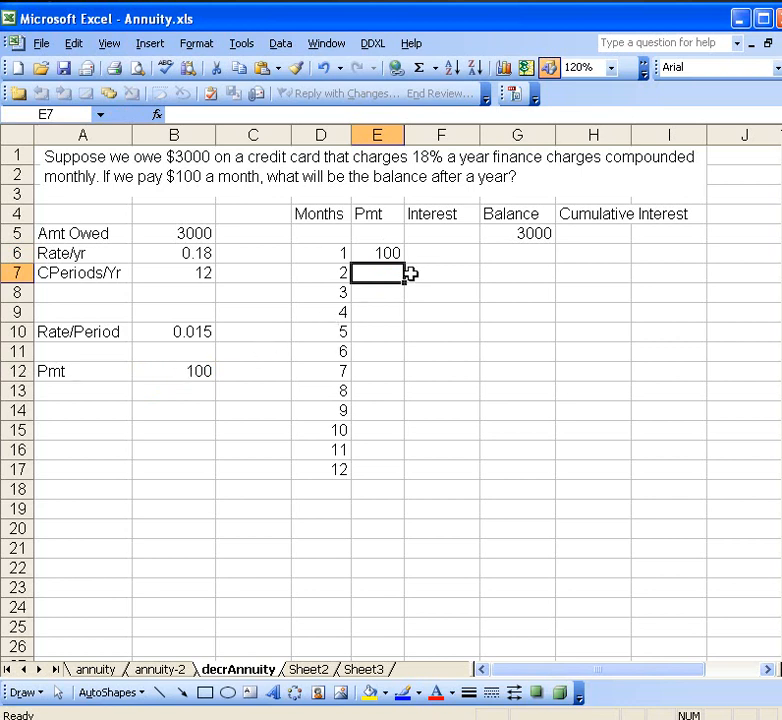
Step: Calculate the first month's interest in F6 with the formula =G5*$B$10
click(442, 254)
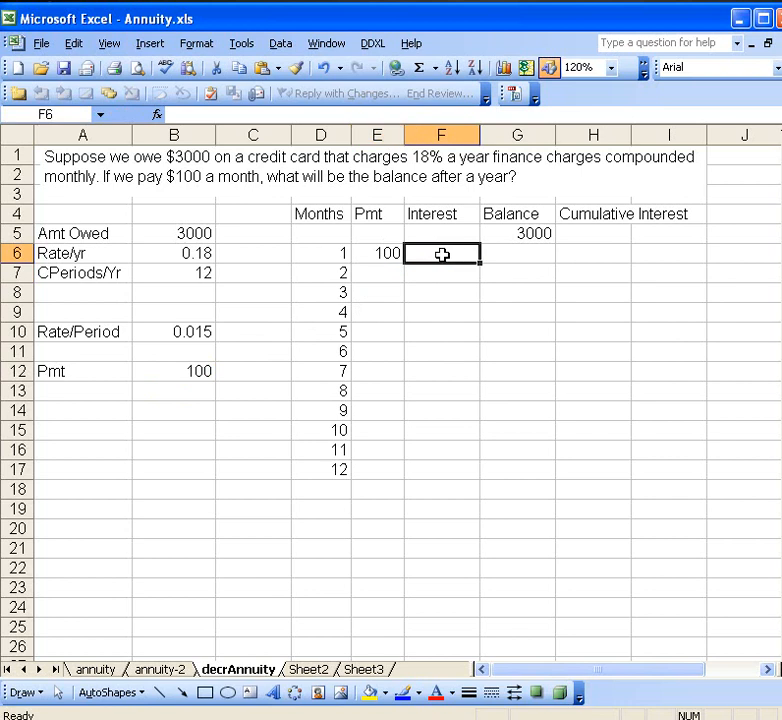
text(=)
click(508, 236)
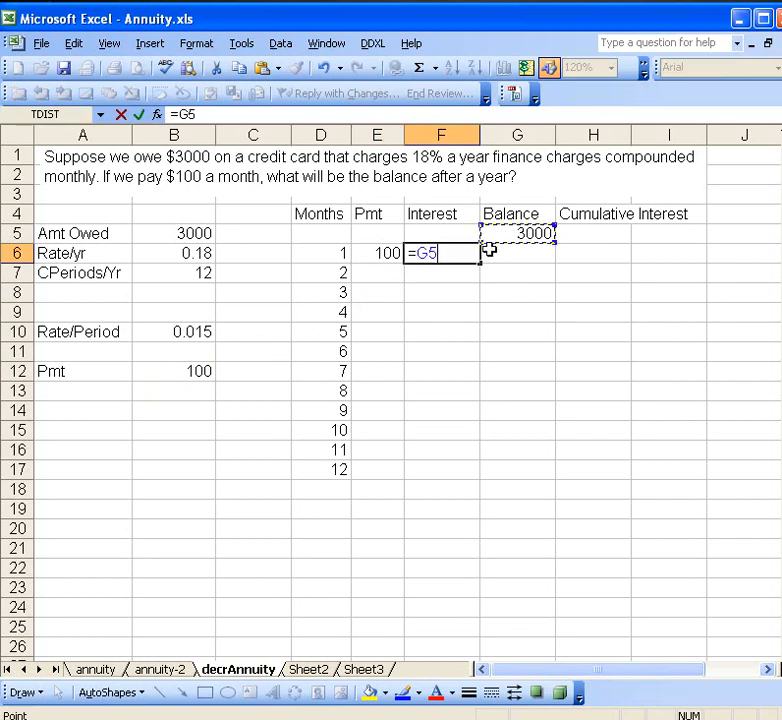
text(*)
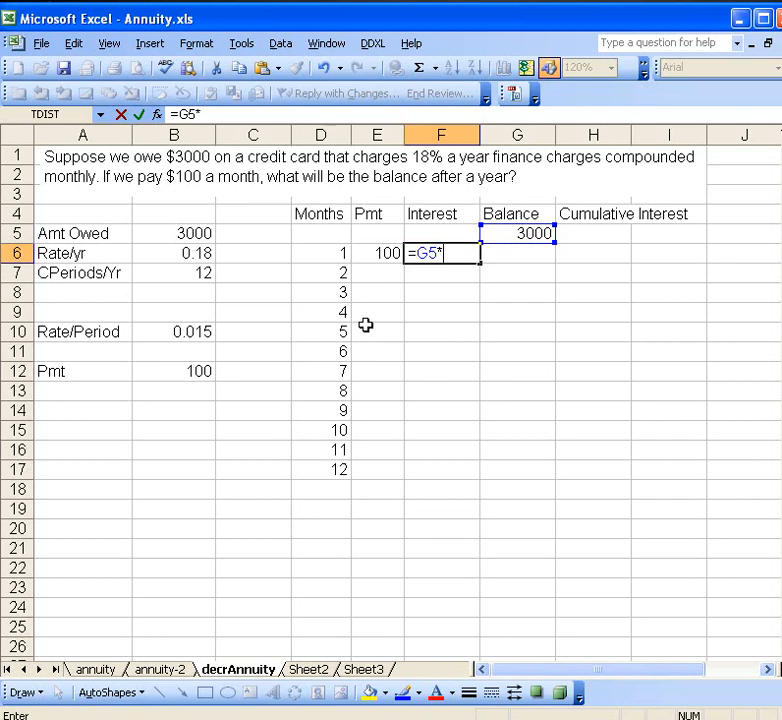
click(187, 337)
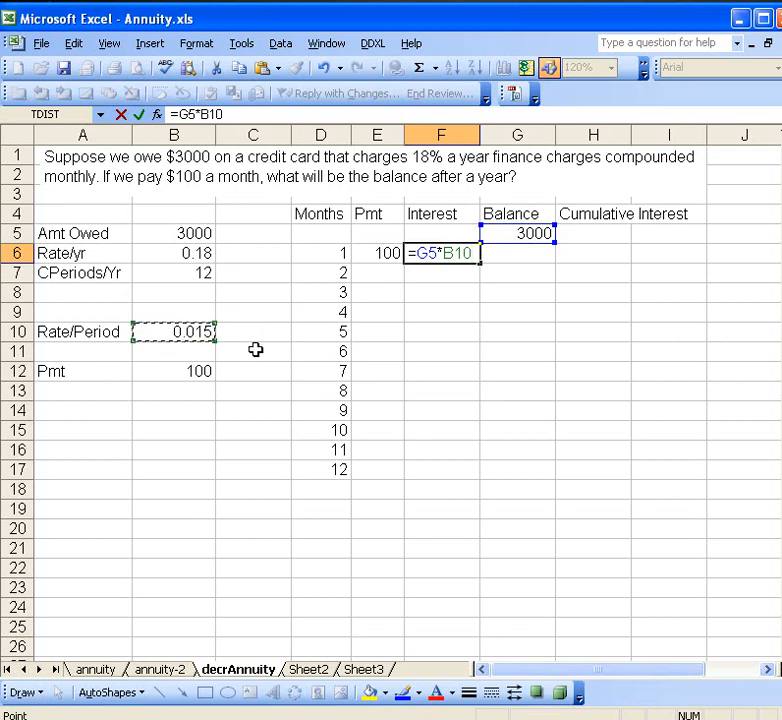
key(F4)
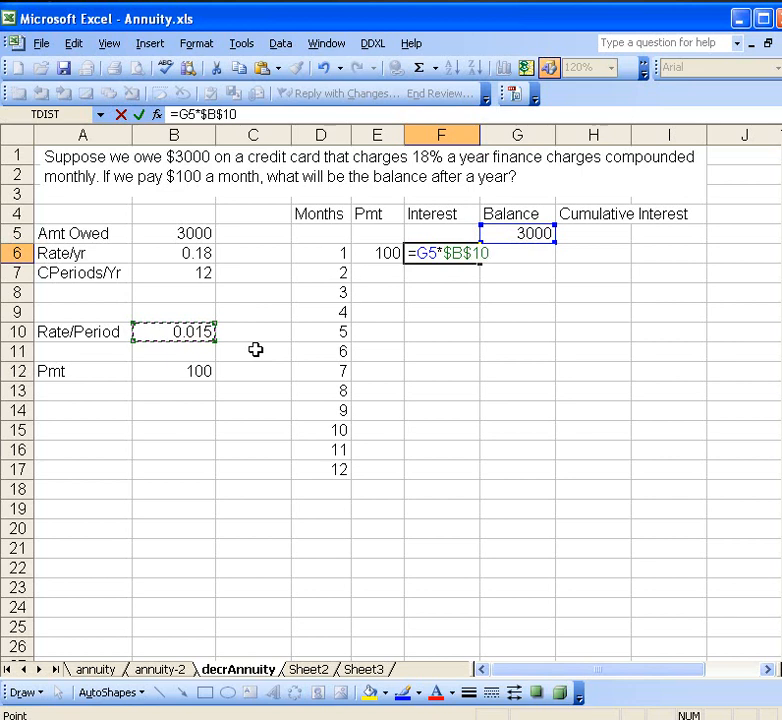
key(Return)
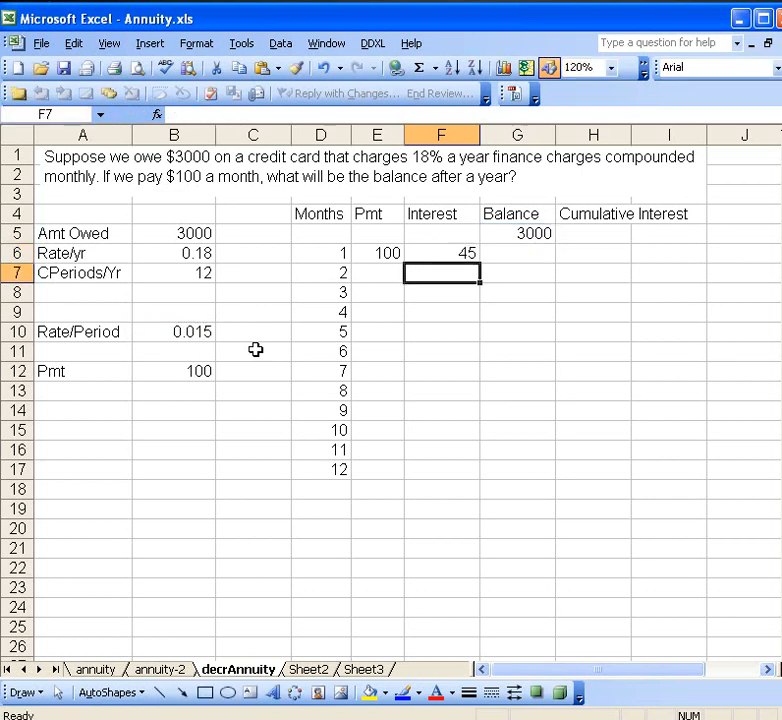
Step: Calculate the first month's balance in G6 with the formula =G5-E6+F6
click(535, 254)
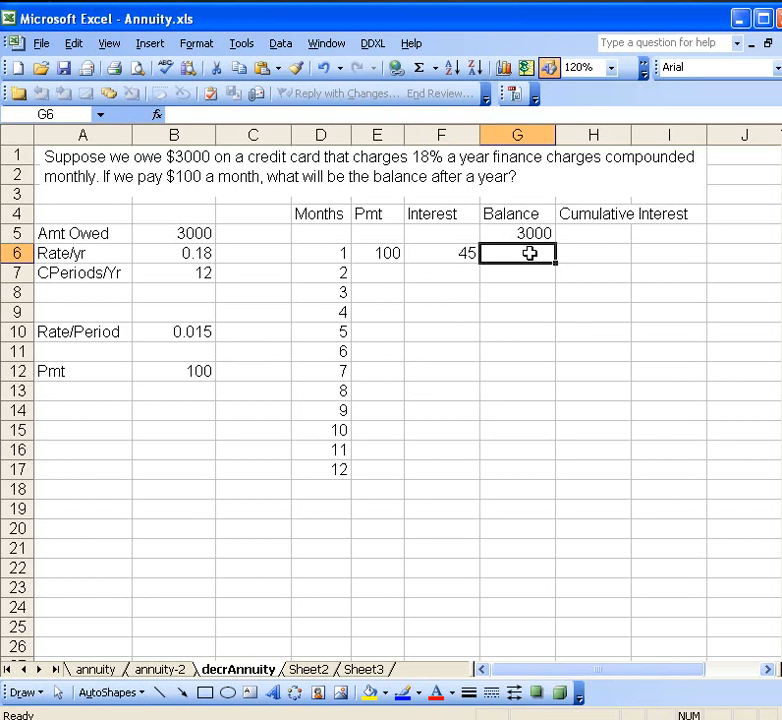
text(=)
click(527, 232)
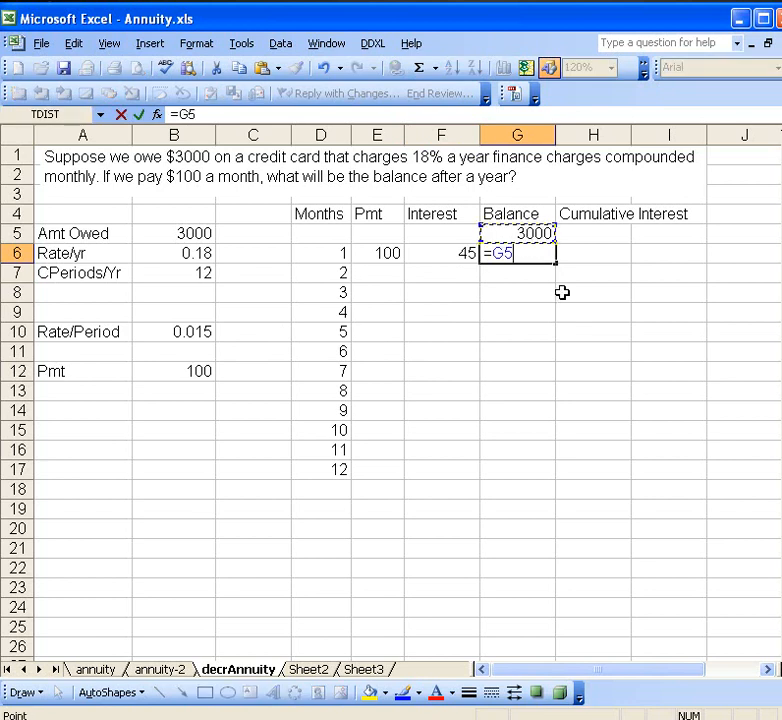
text(-)
click(382, 253)
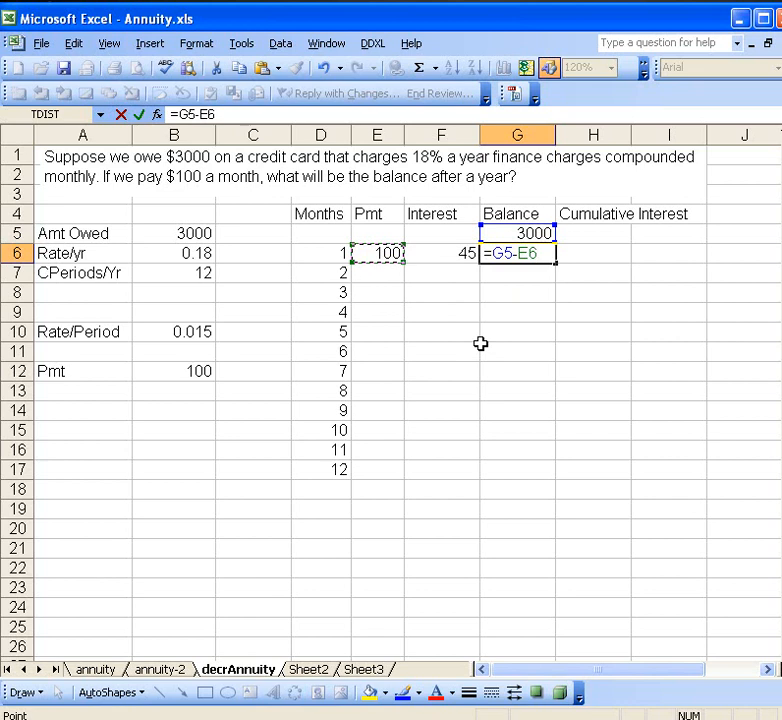
text(+)
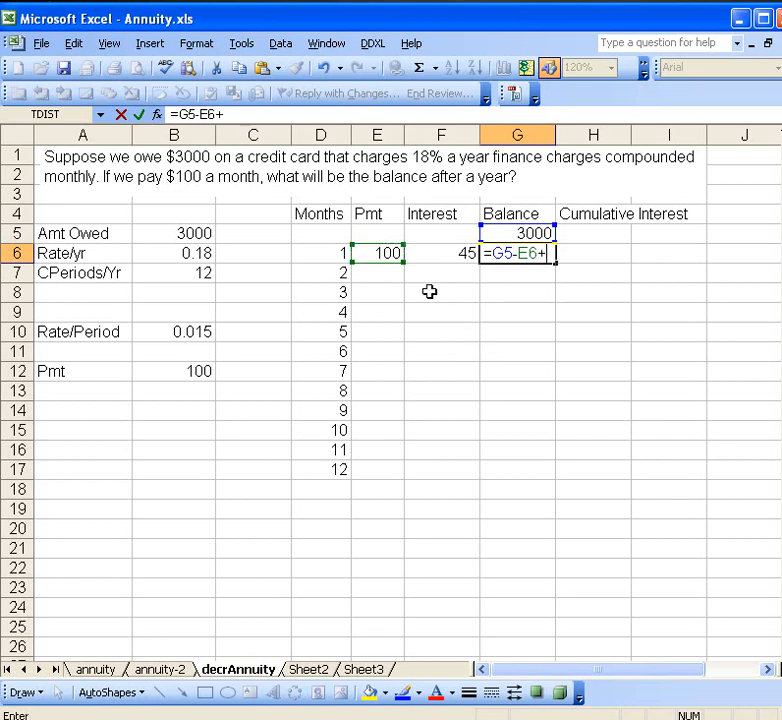
click(455, 256)
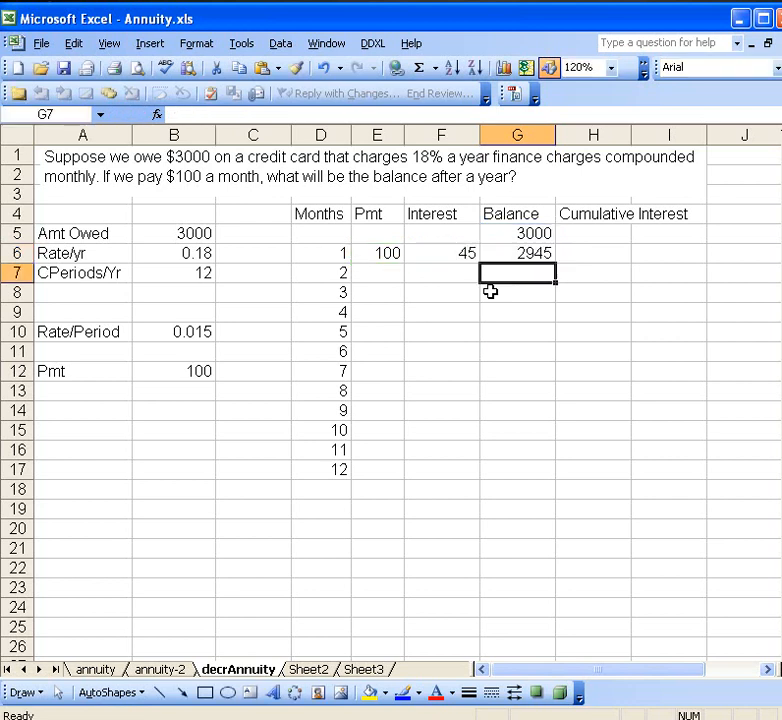
Step: Calculate the first month's cumulative interest in H6 with the formula =H5+F6
click(597, 255)
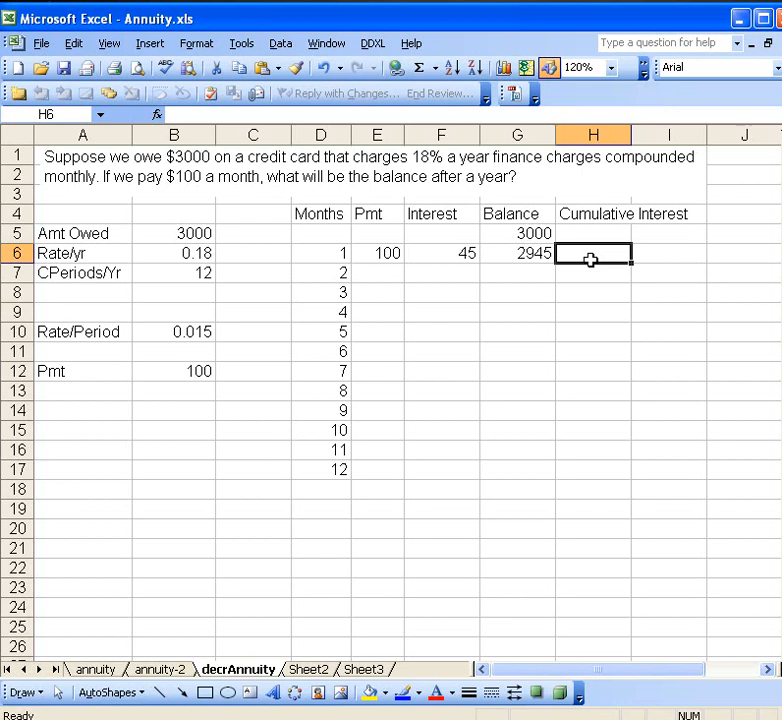
text(=)
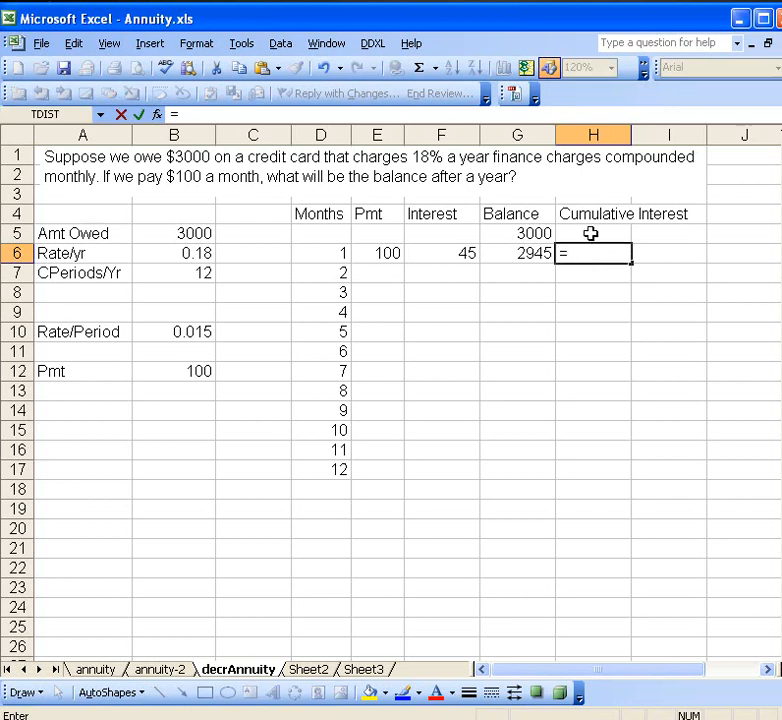
click(591, 233)
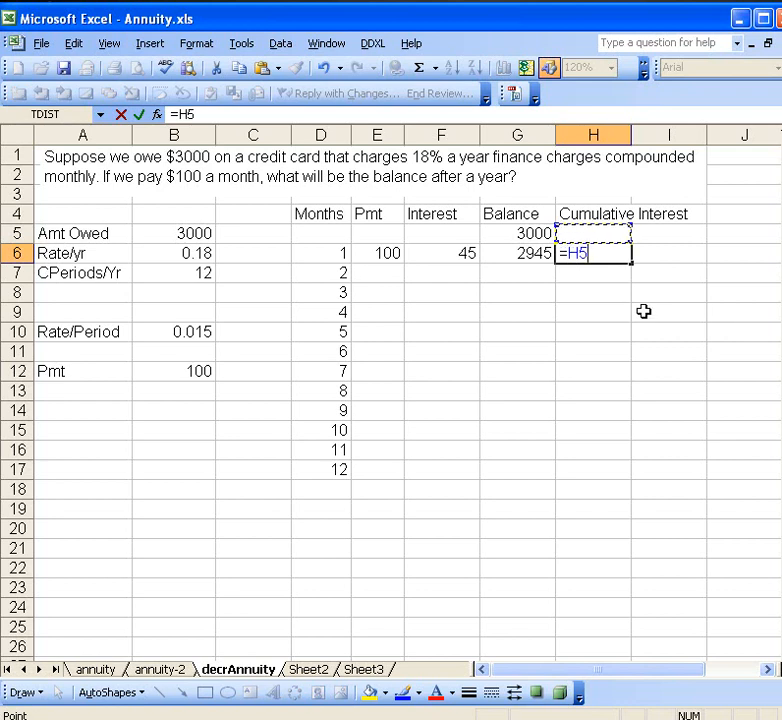
text(+)
click(453, 257)
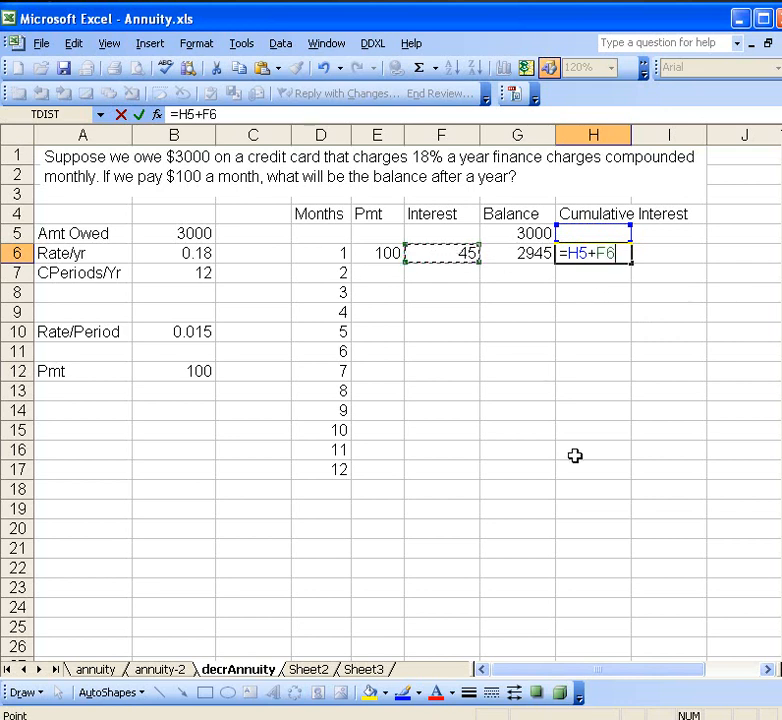
key(Return)
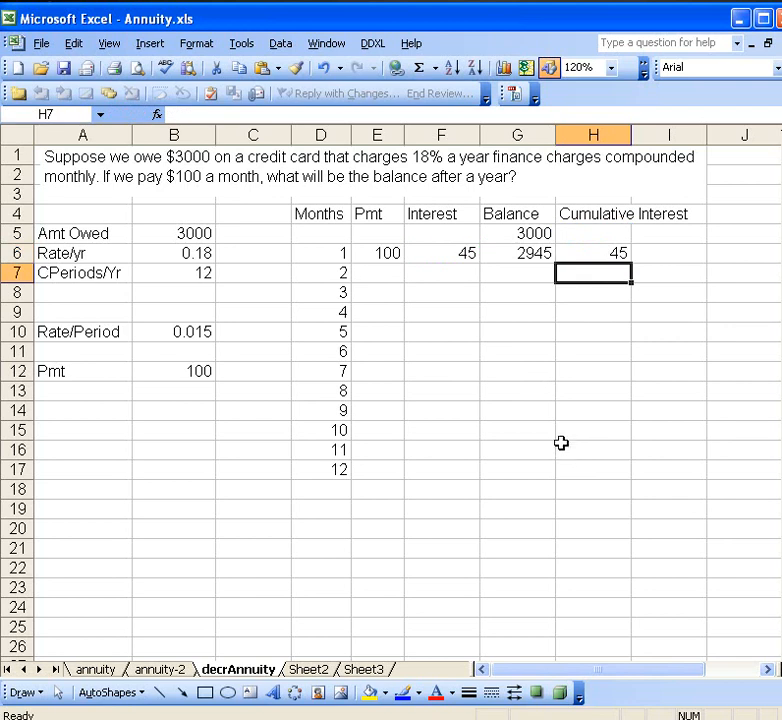
Step: Fill the formulas in E6:H6 down through month 12 in row 17, and select the final balance in G17
click(377, 257)
drag(377, 257, 575, 259)
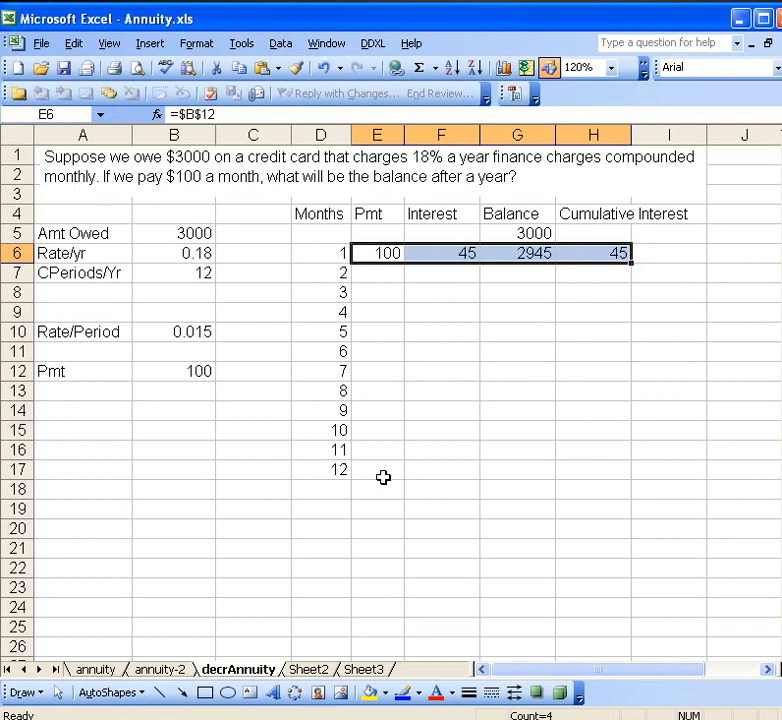
double_click(631, 262)
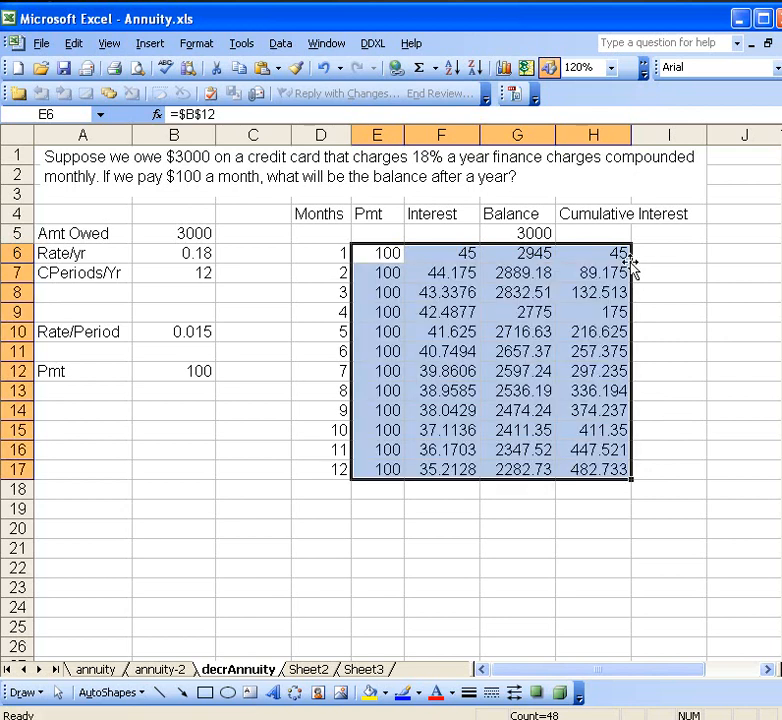
click(503, 471)
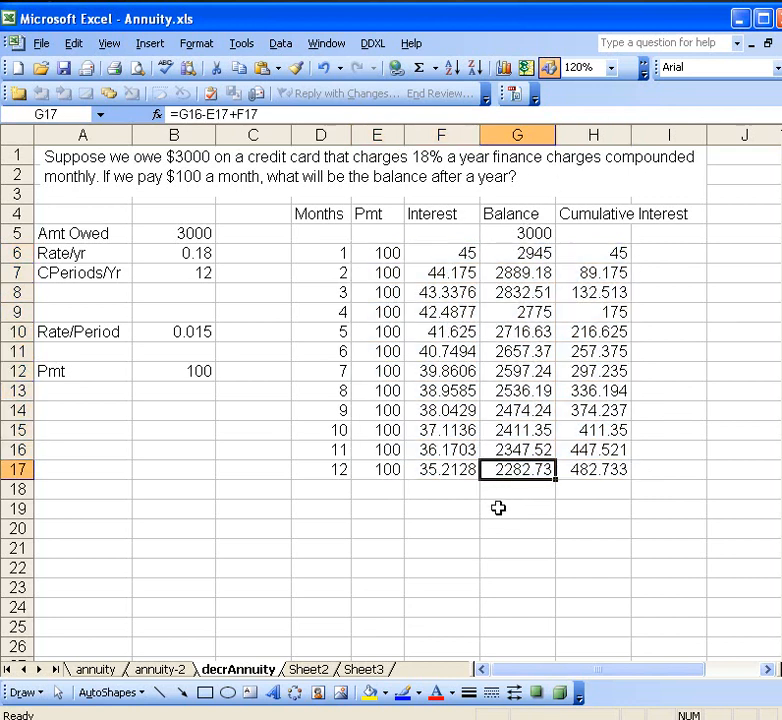